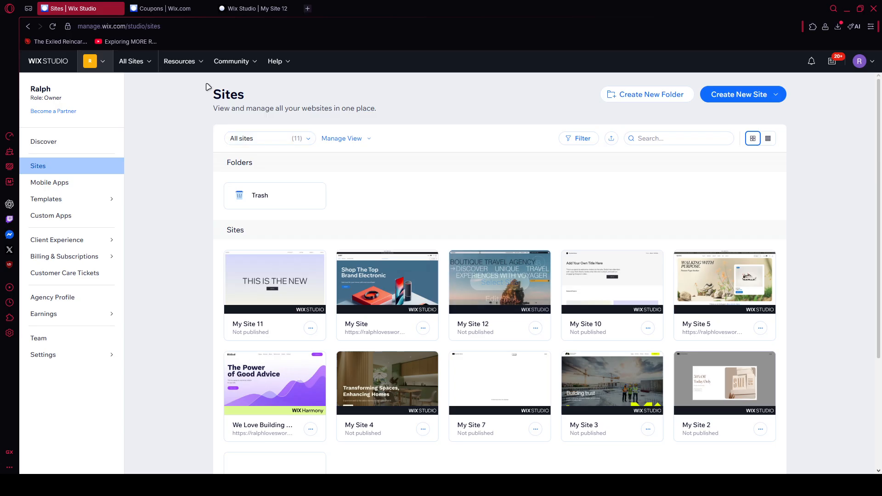
Start a new coupon from the Coupons page of the site's dashboard.
{"action": "left_click", "coordinate": [179, 8]}
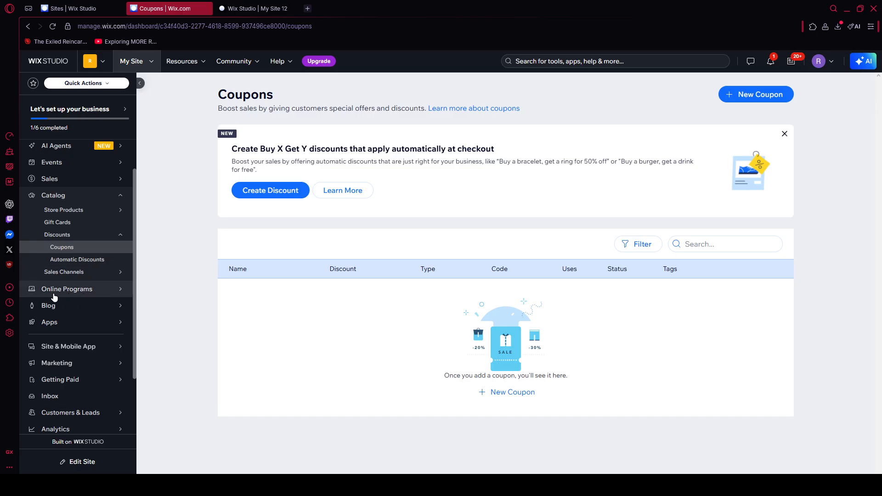
{"action": "scroll", "coordinate": [82, 303], "scroll_direction": "up", "scroll_amount": 1}
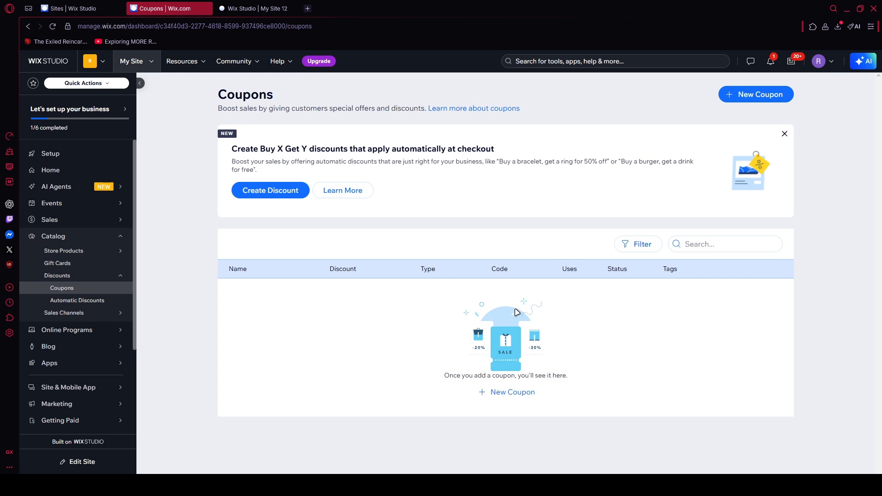
{"action": "left_click", "coordinate": [770, 98]}
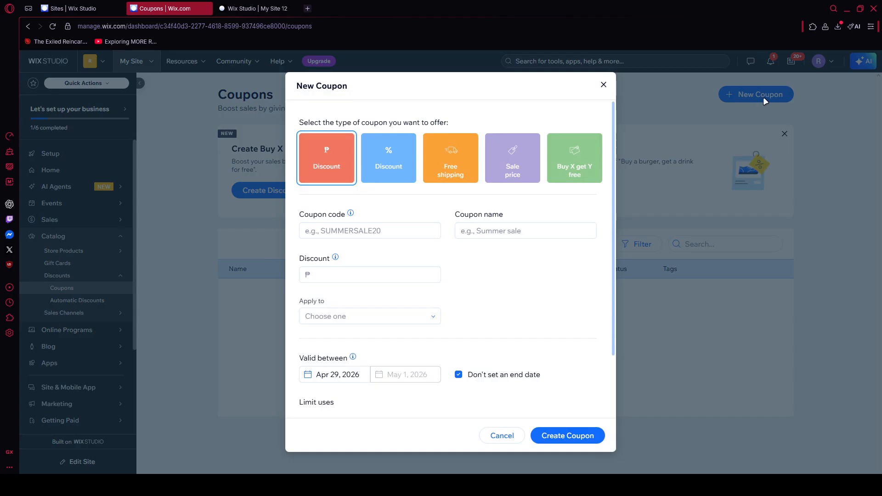
Look through the available coupon types and choose the percentage discount for the new coupon.
{"action": "left_click", "coordinate": [400, 147]}
{"action": "left_click", "coordinate": [459, 155]}
{"action": "left_click", "coordinate": [515, 163]}
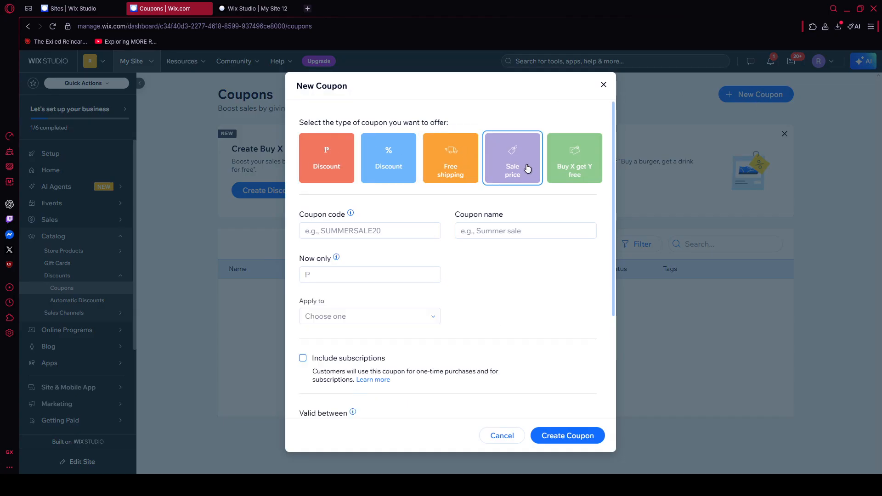
{"action": "left_click", "coordinate": [597, 166]}
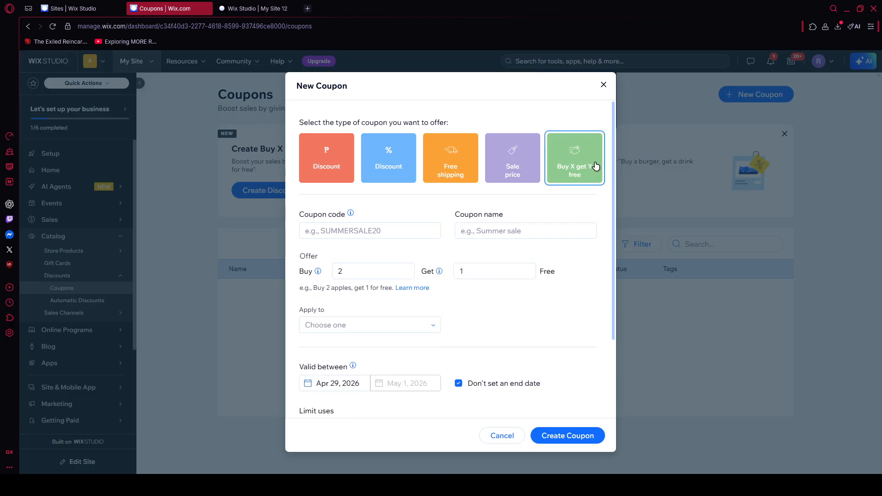
{"action": "left_click", "coordinate": [339, 173]}
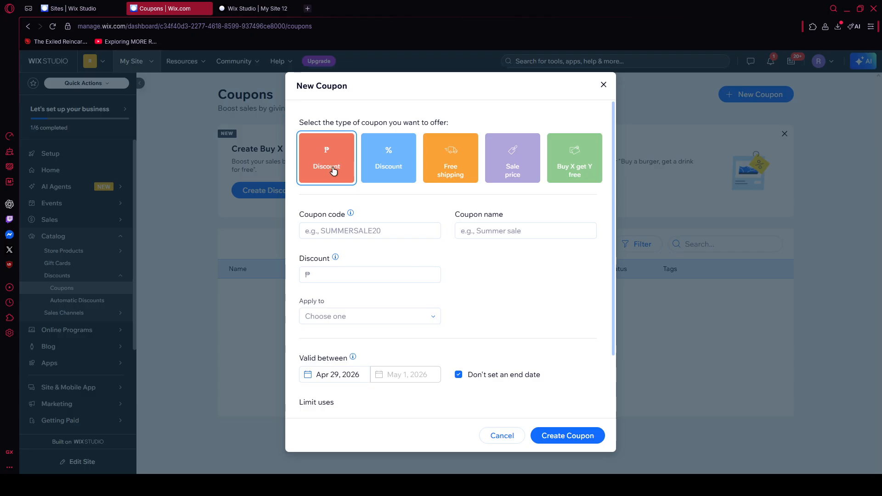
{"action": "left_click", "coordinate": [379, 165]}
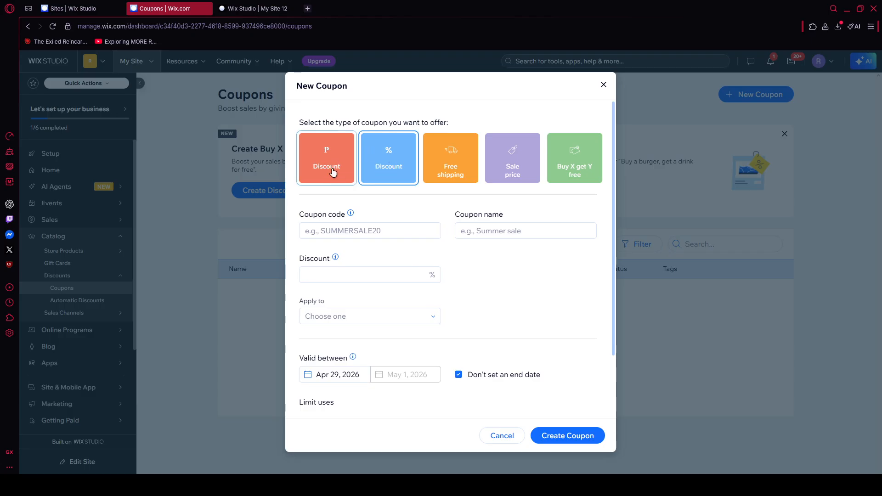
Set the coupon code to Travel2026 and use Travel2026 as the coupon name as well.
{"action": "left_click", "coordinate": [371, 231]}
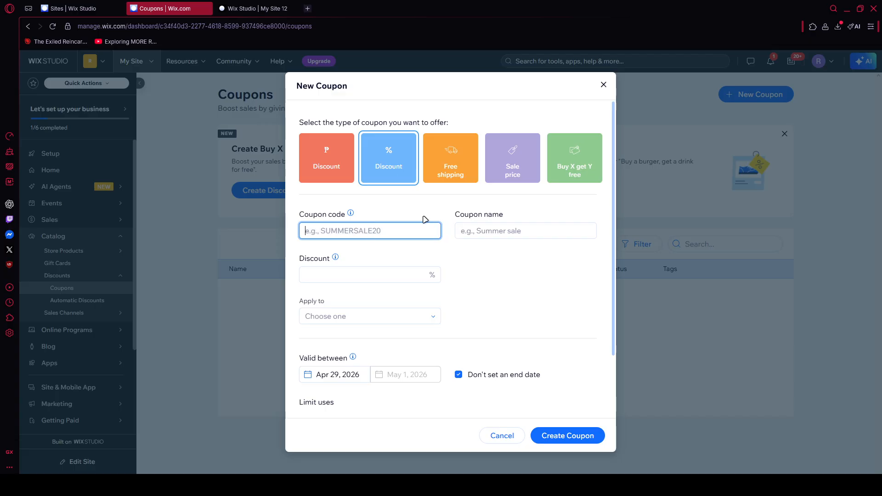
{"action": "type", "text": "tra"}
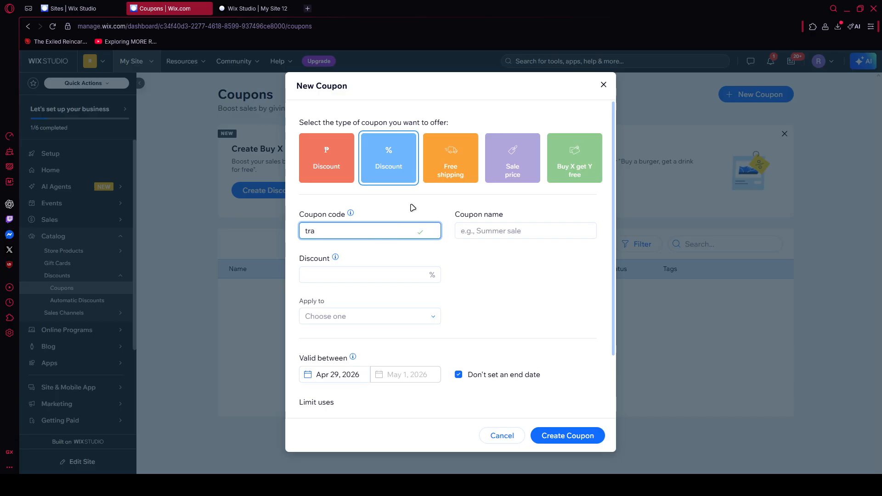
{"action": "key", "text": "BackSpace"}
{"action": "key", "text": "BackSpace"}
{"action": "key", "text": "BackSpace"}
{"action": "type", "text": "T"}
{"action": "type", "text": "2026"}
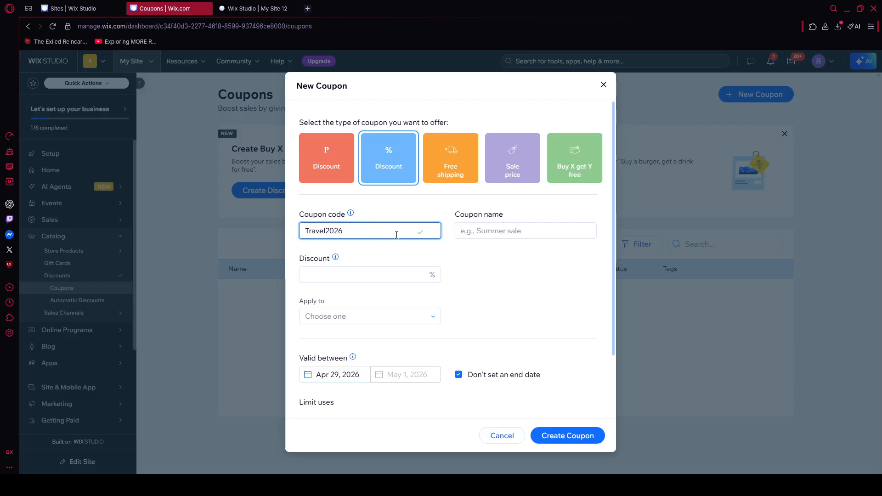
{"action": "left_click", "coordinate": [522, 231]}
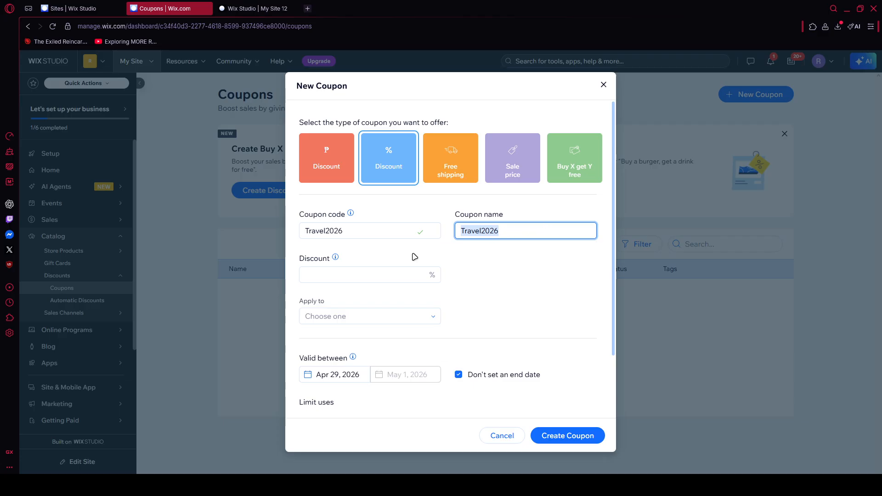
Set the coupon's discount to 50 percent and apply it to all tickets.
{"action": "left_click", "coordinate": [398, 267]}
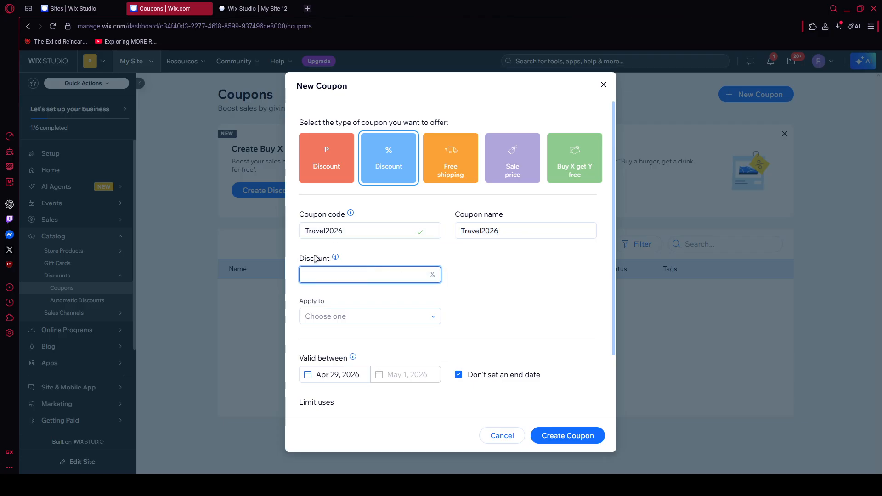
{"action": "type", "text": "50"}
{"action": "left_click", "coordinate": [349, 296]}
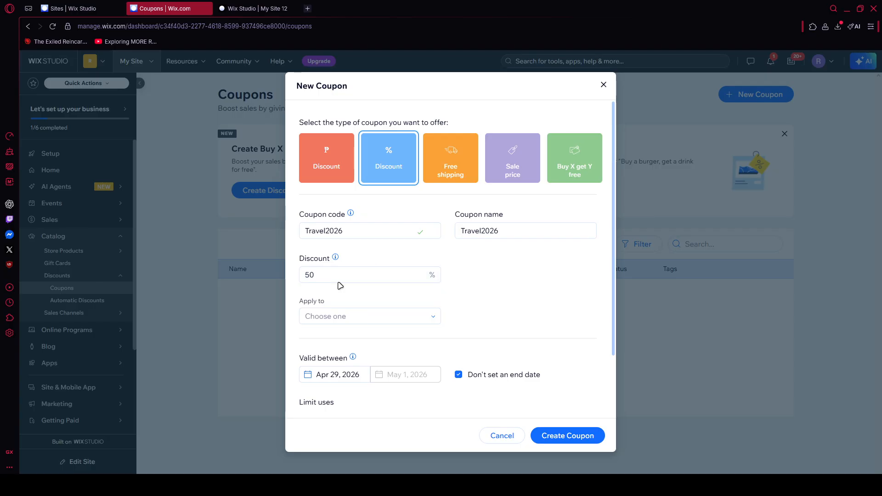
{"action": "left_click", "coordinate": [337, 316]}
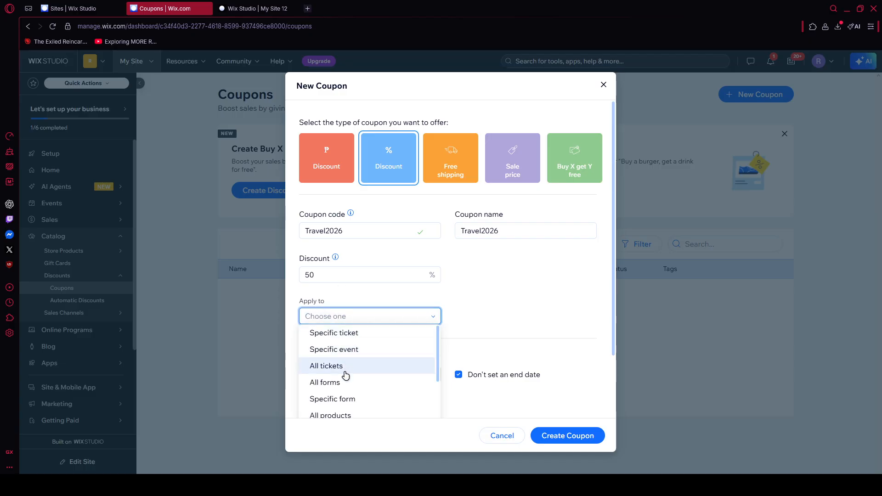
{"action": "left_click", "coordinate": [346, 375]}
{"action": "scroll", "coordinate": [380, 374], "scroll_direction": "down", "scroll_amount": 2}
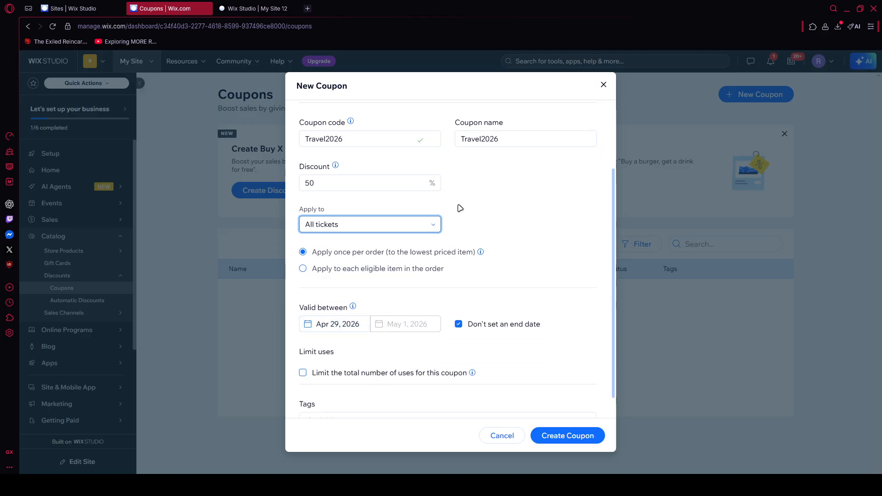
Review the discount value and examine all the options for what the coupon can apply to.
{"action": "left_click", "coordinate": [363, 180]}
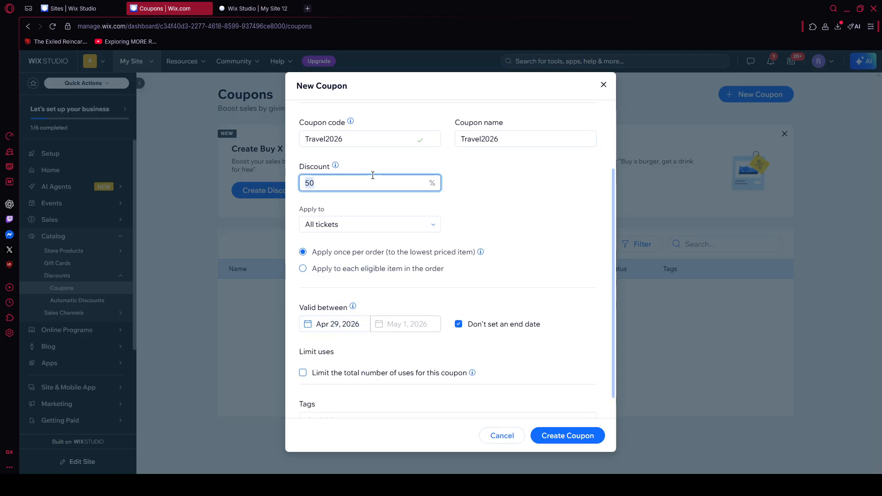
{"action": "mouse_move", "coordinate": [339, 166]}
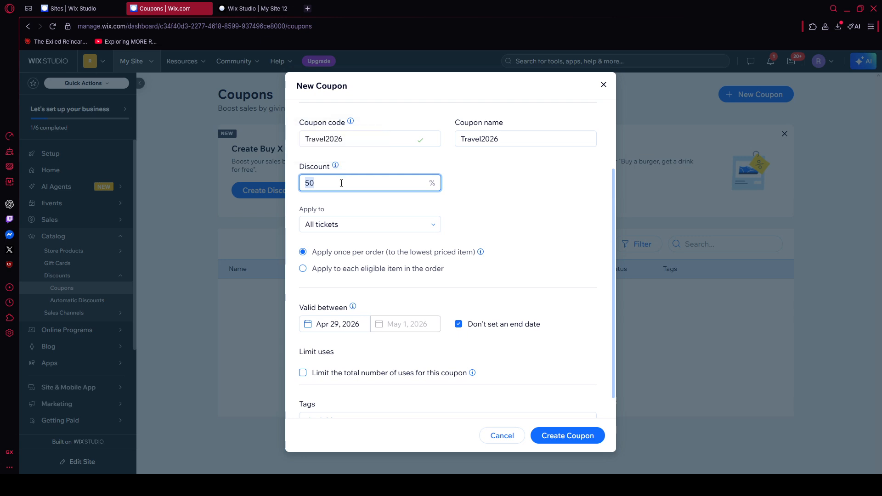
{"action": "left_click", "coordinate": [351, 183]}
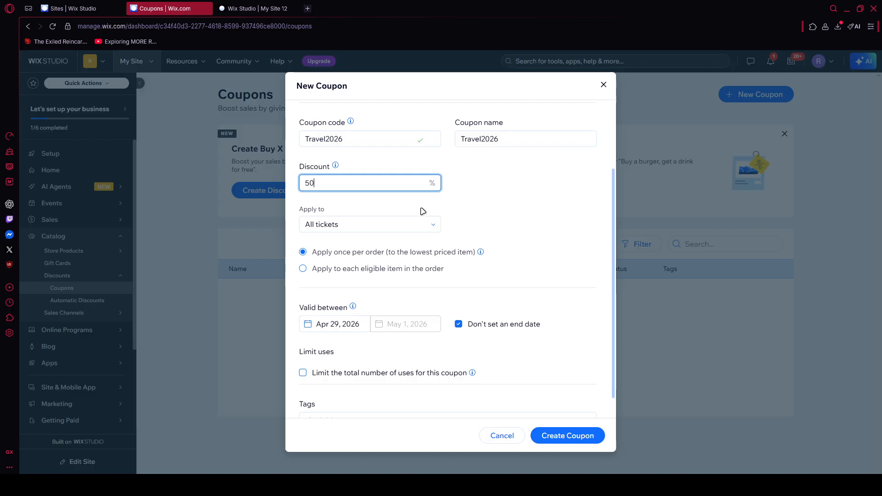
{"action": "left_click", "coordinate": [402, 226]}
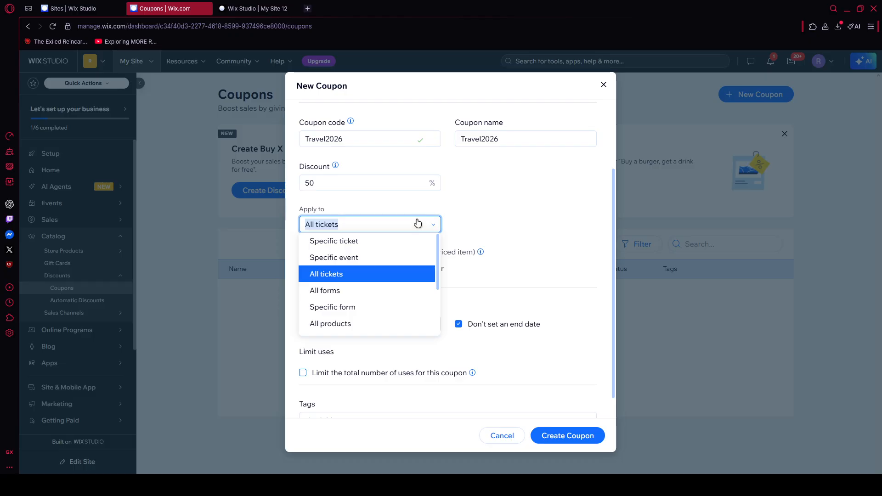
{"action": "scroll", "coordinate": [351, 287], "scroll_direction": "down", "scroll_amount": 3}
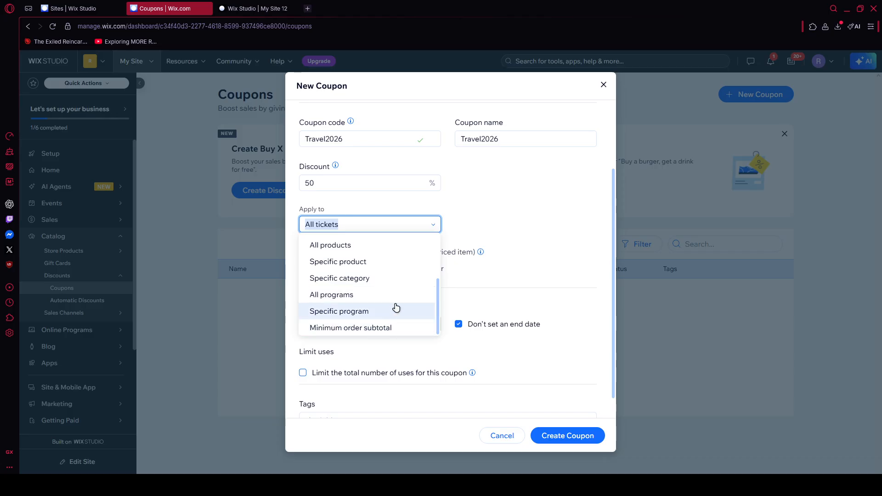
{"action": "scroll", "coordinate": [396, 307], "scroll_direction": "up", "scroll_amount": 3}
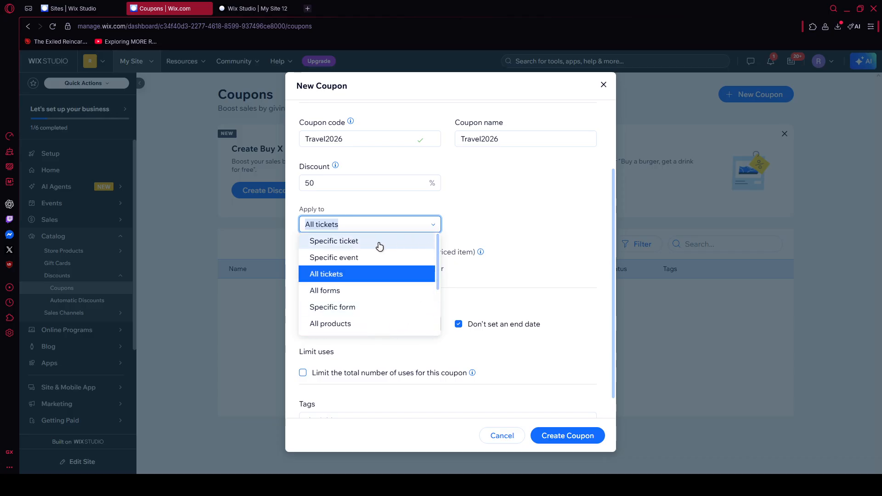
{"action": "left_click", "coordinate": [549, 192]}
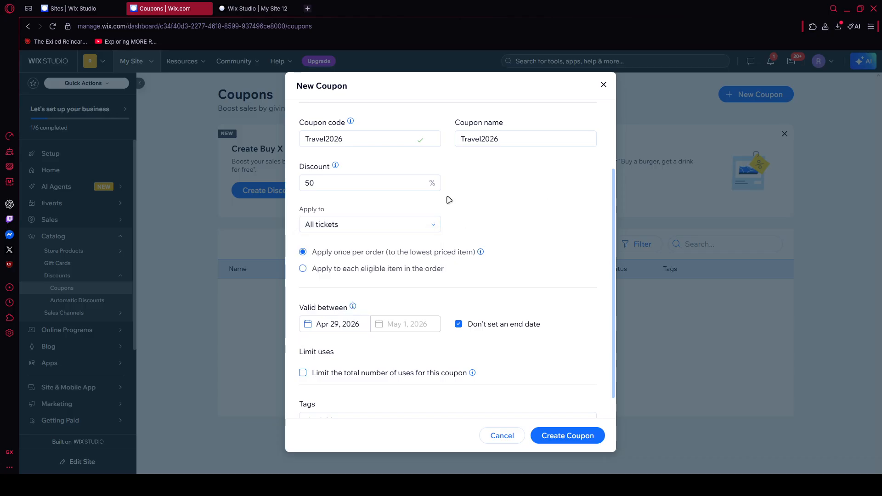
Try applying the coupon to a specific event, choosing event 1 on May 5, 2026 at 7:00 PM.
{"action": "left_click", "coordinate": [352, 224]}
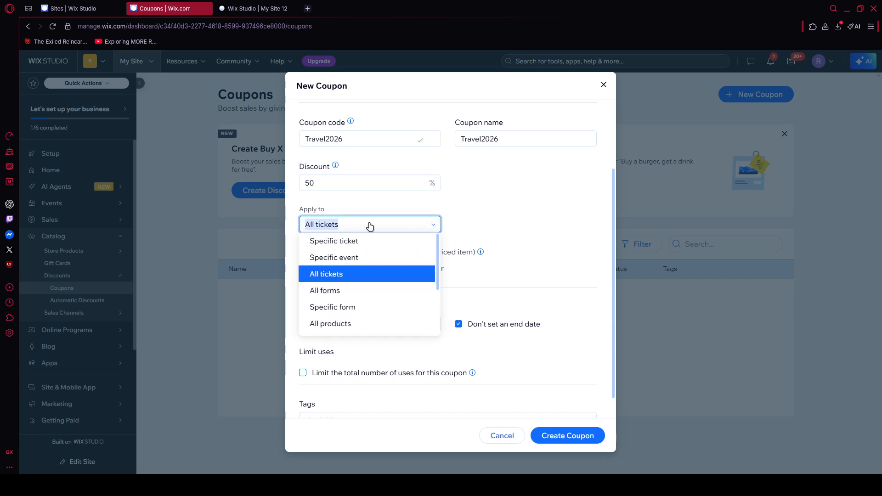
{"action": "left_click", "coordinate": [357, 258]}
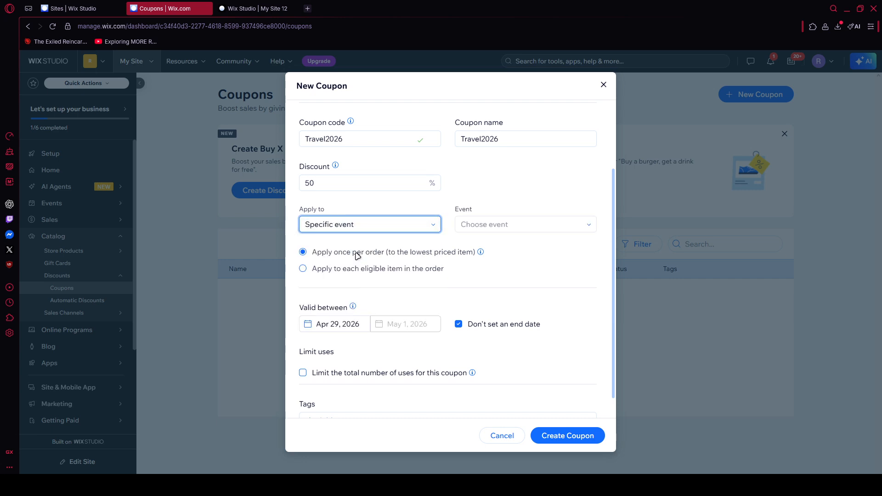
{"action": "left_click", "coordinate": [490, 224]}
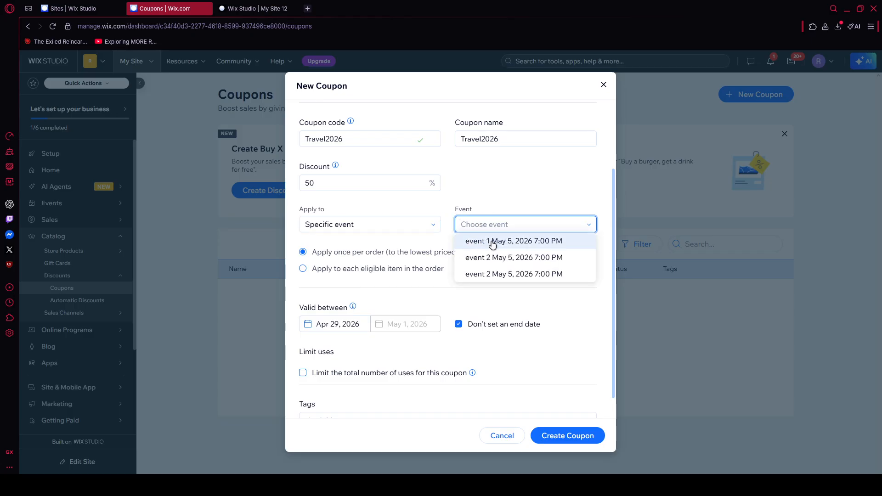
{"action": "left_click", "coordinate": [492, 241]}
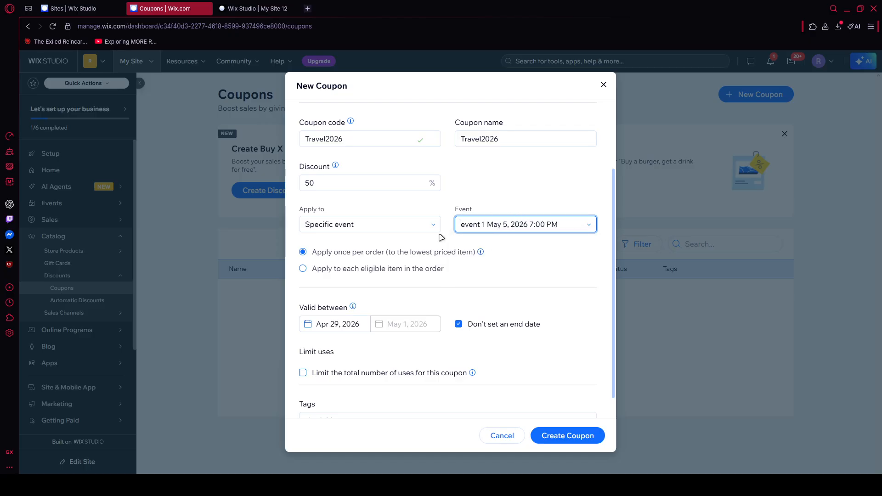
{"action": "left_click", "coordinate": [519, 297]}
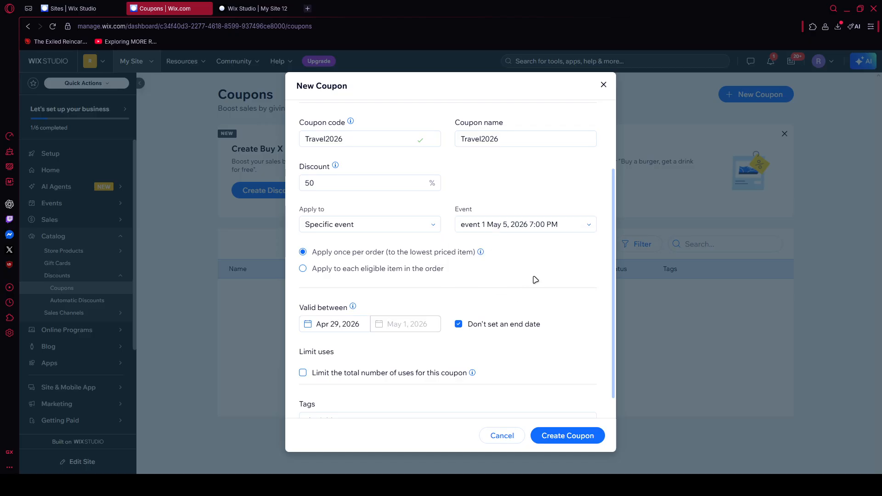
Apply the coupon to all tickets again, then create it and dismiss the promotion offer.
{"action": "left_click", "coordinate": [414, 231]}
{"action": "left_click", "coordinate": [362, 276]}
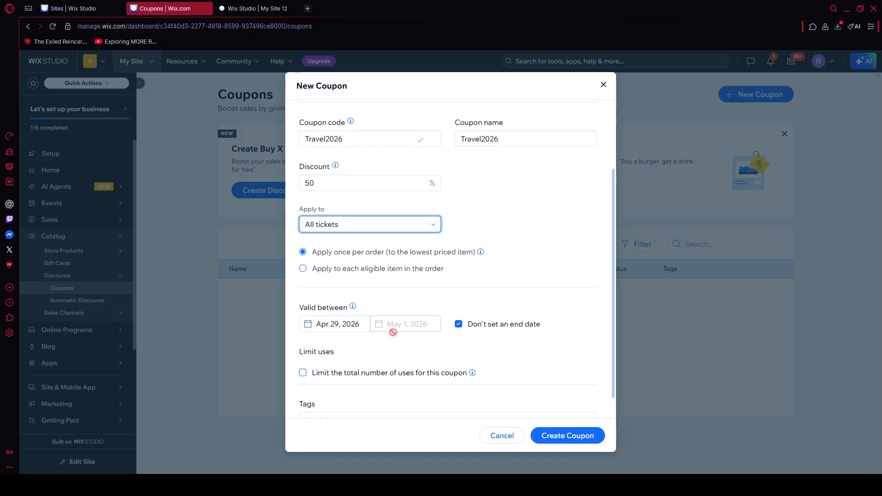
{"action": "scroll", "coordinate": [406, 330], "scroll_direction": "down", "scroll_amount": 1}
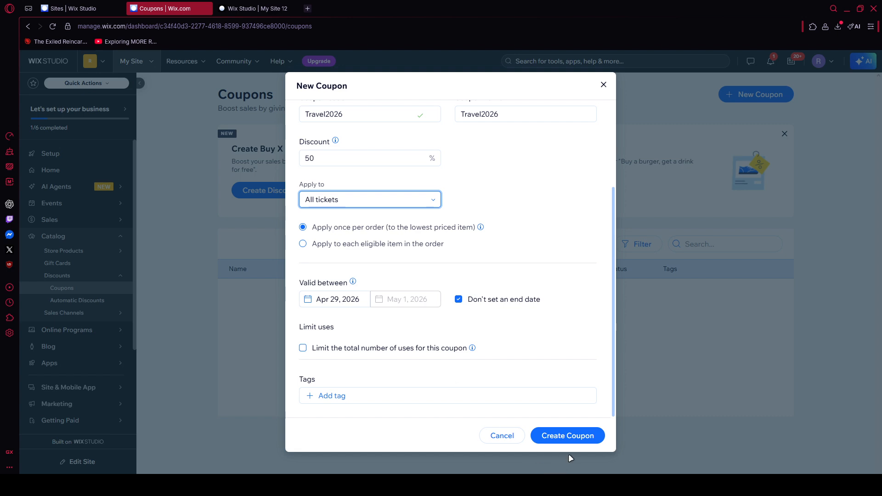
{"action": "left_click", "coordinate": [578, 440]}
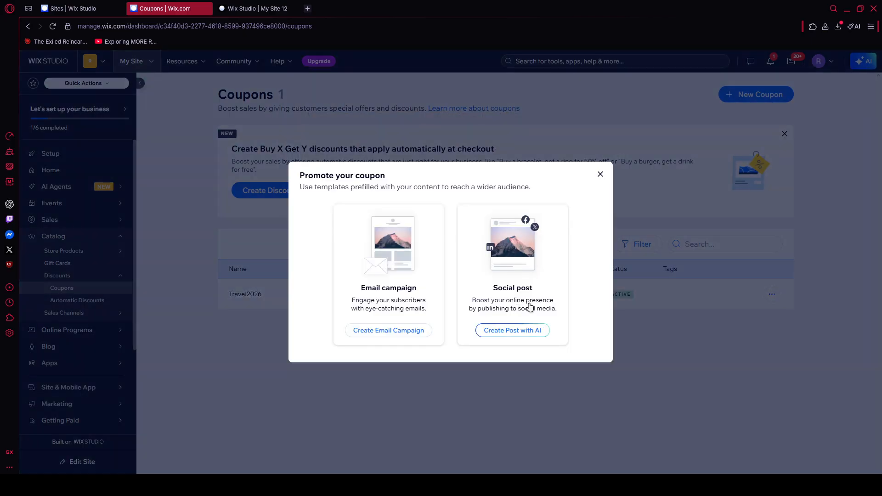
{"action": "left_click", "coordinate": [600, 176]}
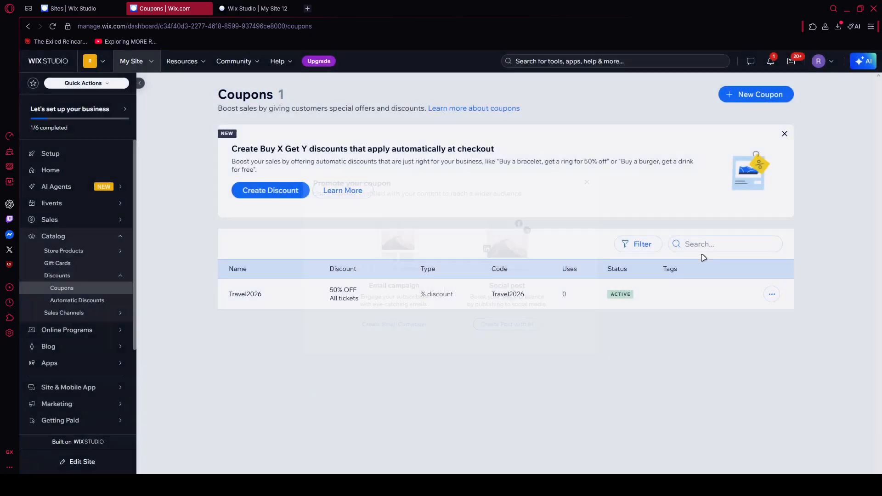
View the promotion options for the Travel2026 coupon and close them without creating a campaign.
{"action": "left_click", "coordinate": [772, 295]}
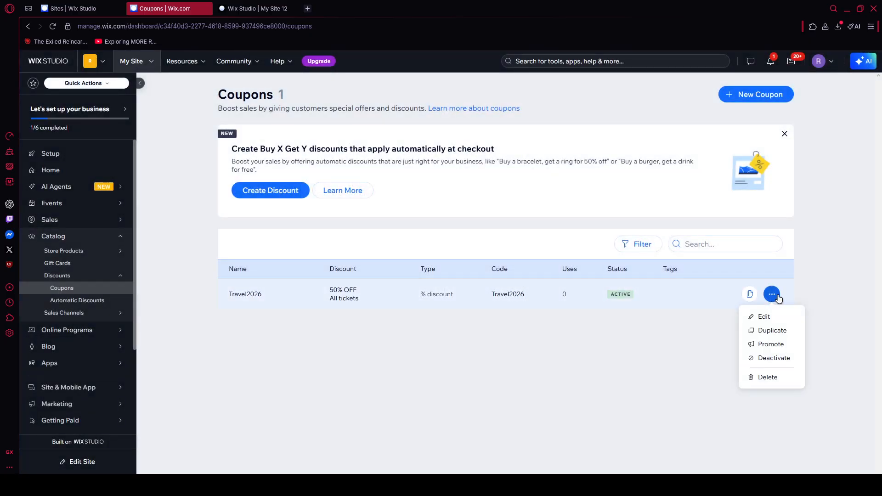
{"action": "left_click", "coordinate": [765, 345]}
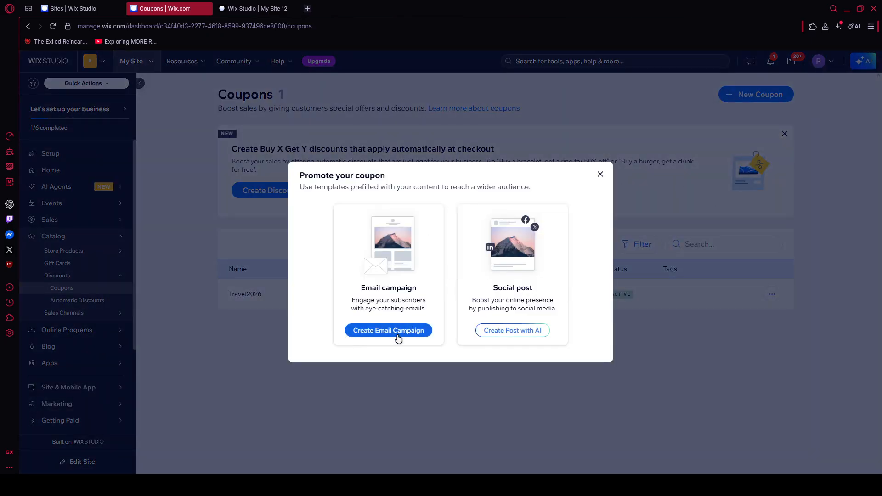
{"action": "left_click", "coordinate": [599, 174]}
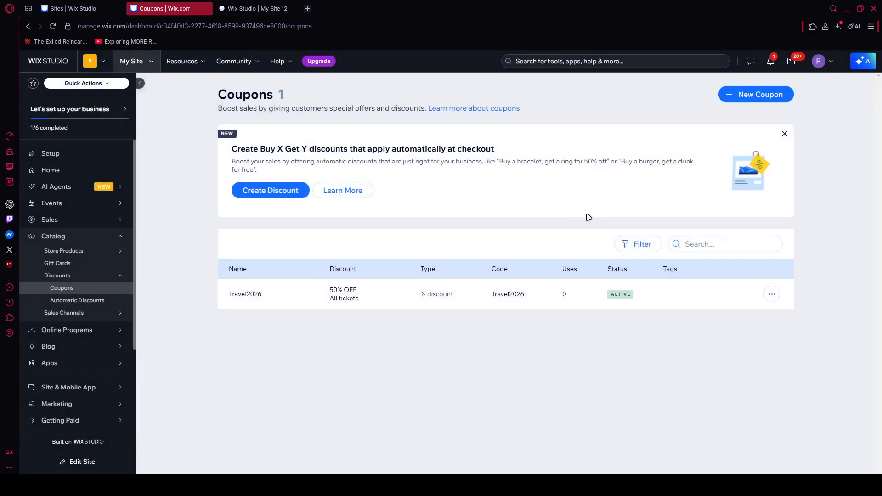